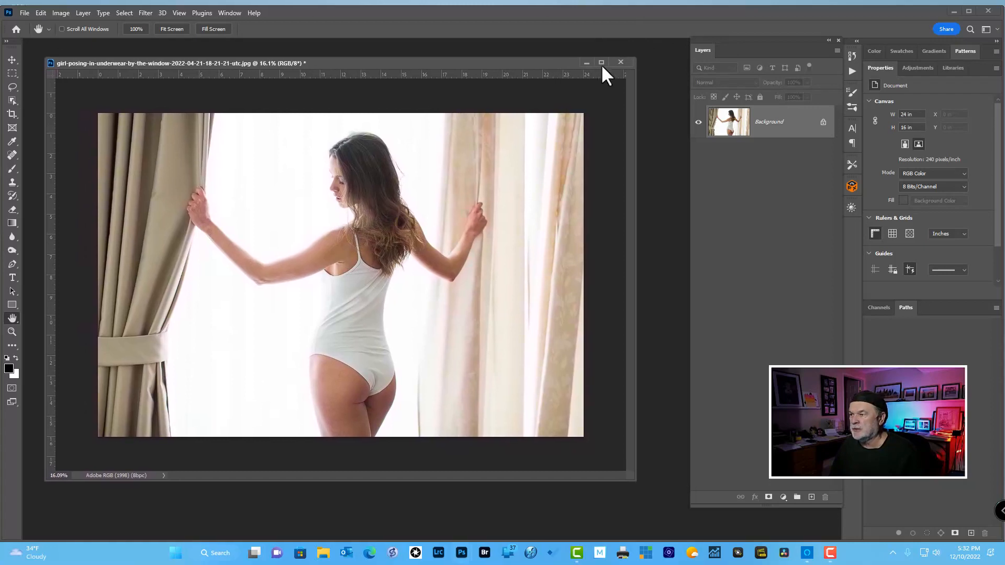
Step: Duplicate the Background layer and convert the copy to a smart object
key(ctrl+j)
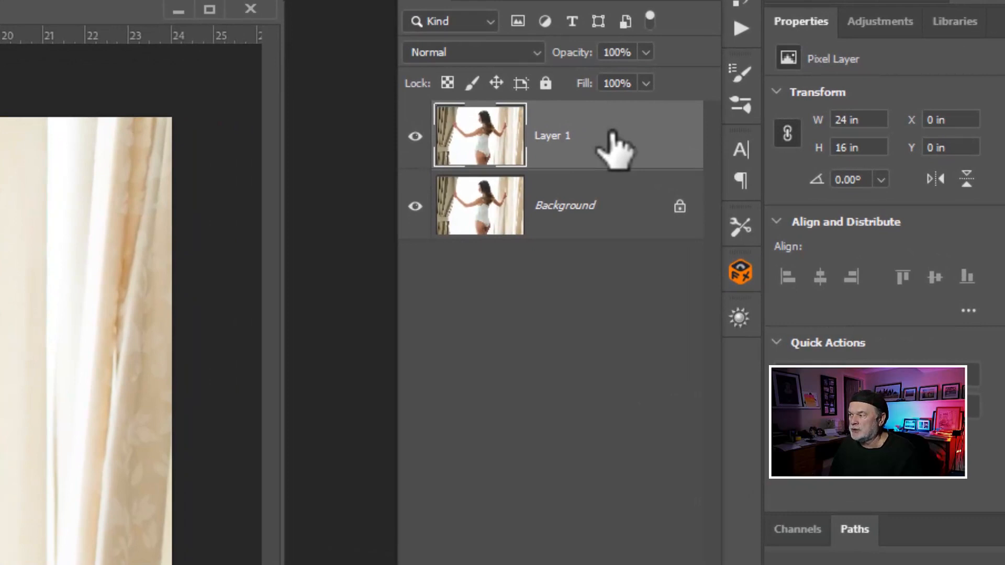
right_click(613, 134)
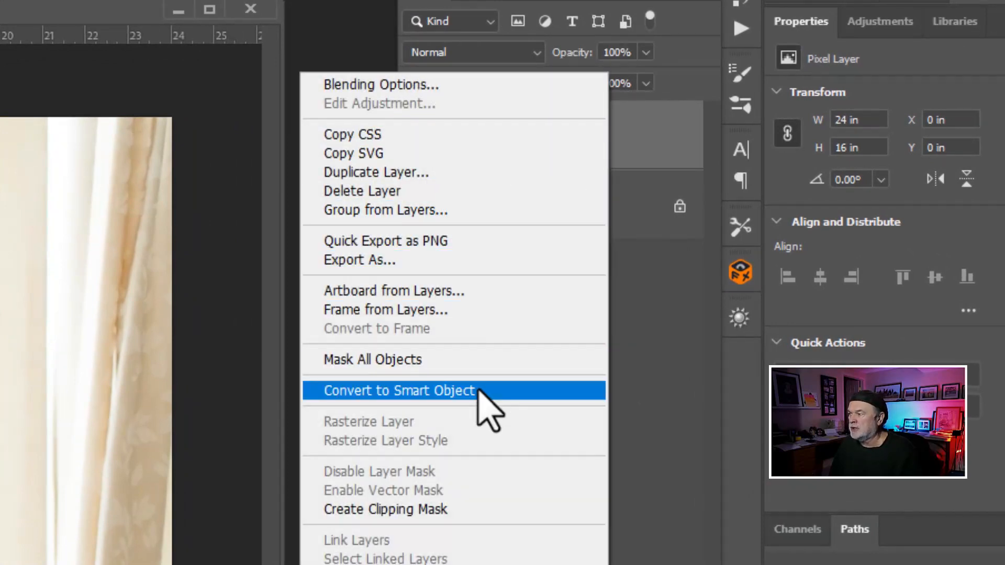
click(672, 318)
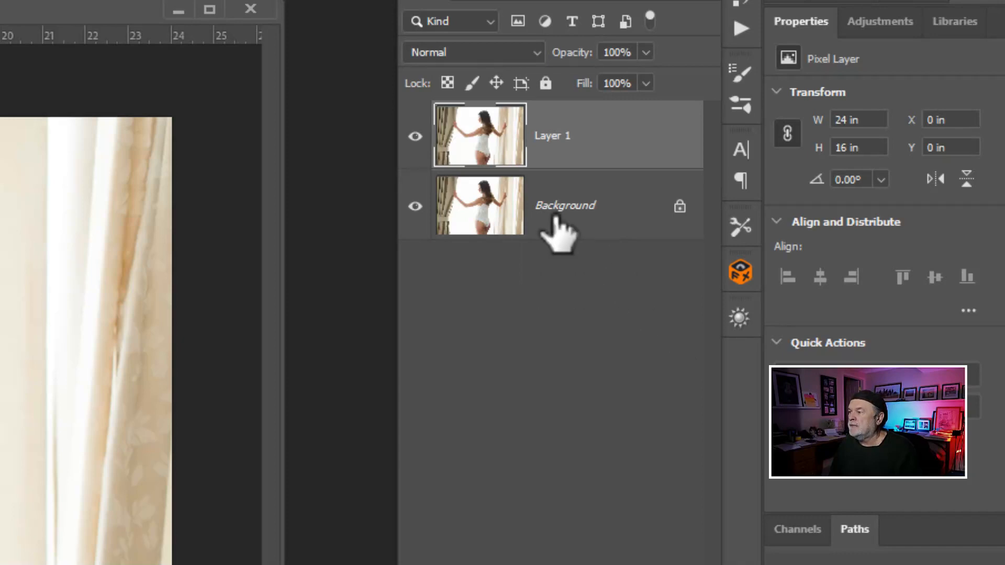
right_click(480, 149)
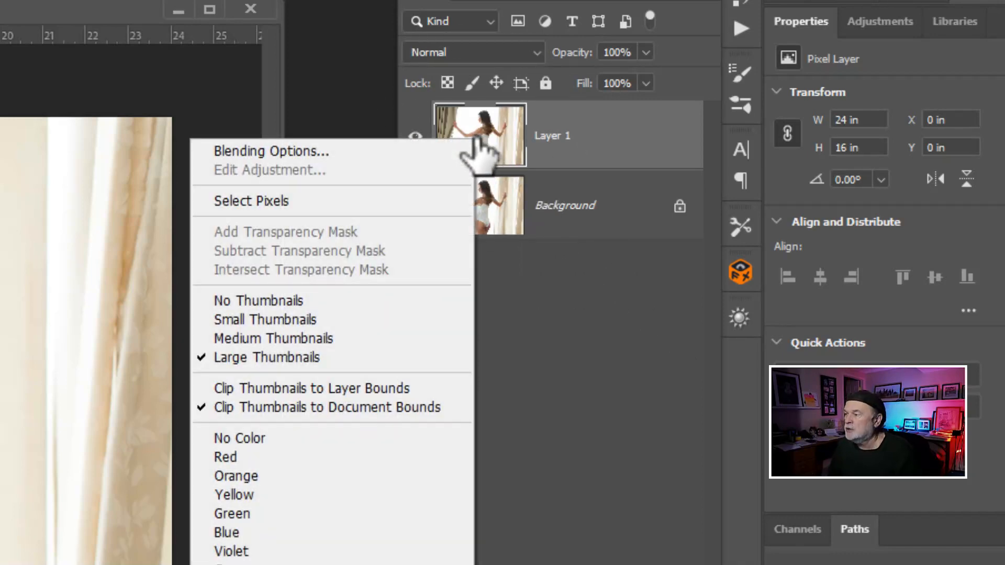
click(616, 130)
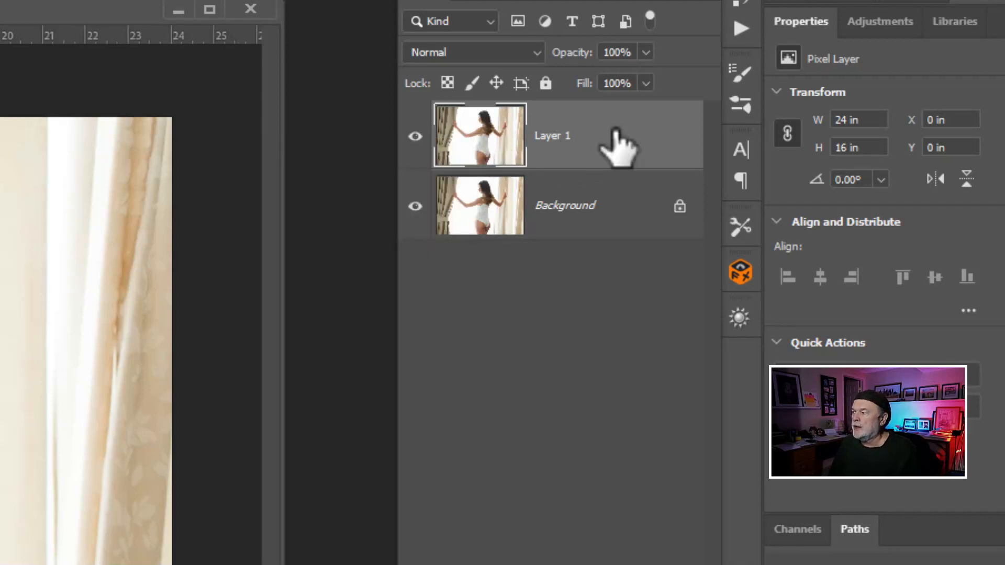
click(615, 131)
right_click(615, 130)
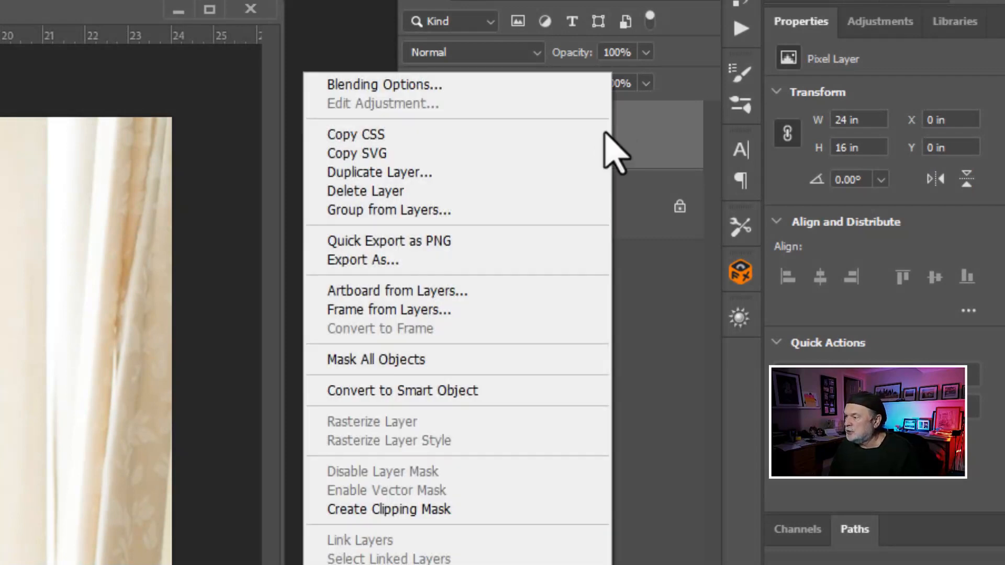
click(490, 395)
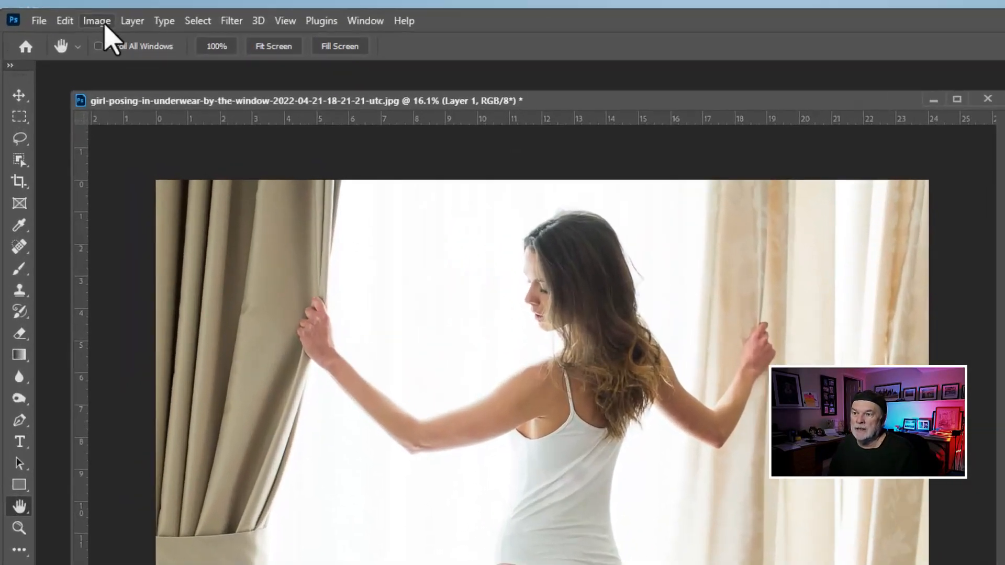
Step: Apply a Black & White adjustment to Layer 1 with Reds at -174%
click(63, 14)
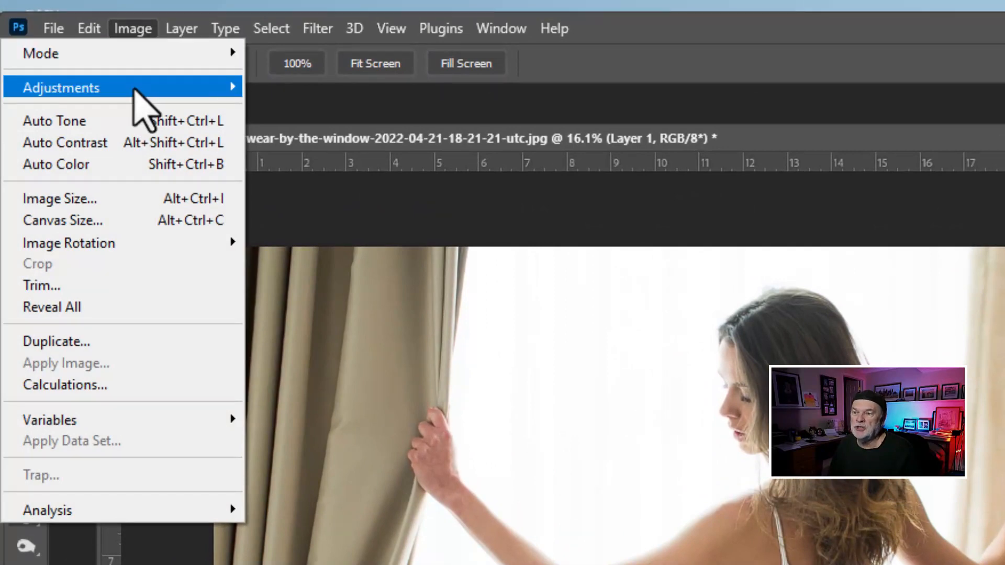
mouse_move(133, 88)
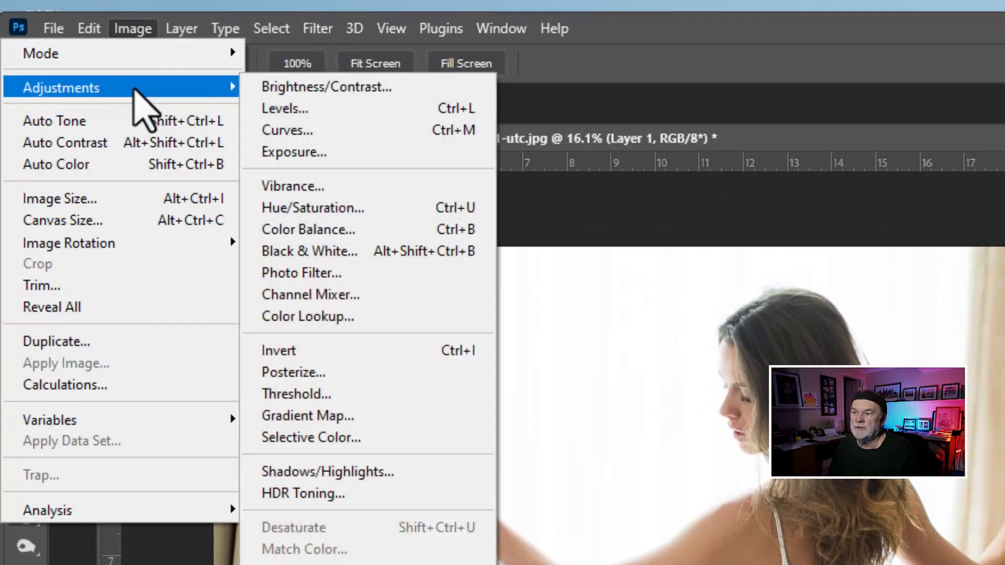
click(368, 253)
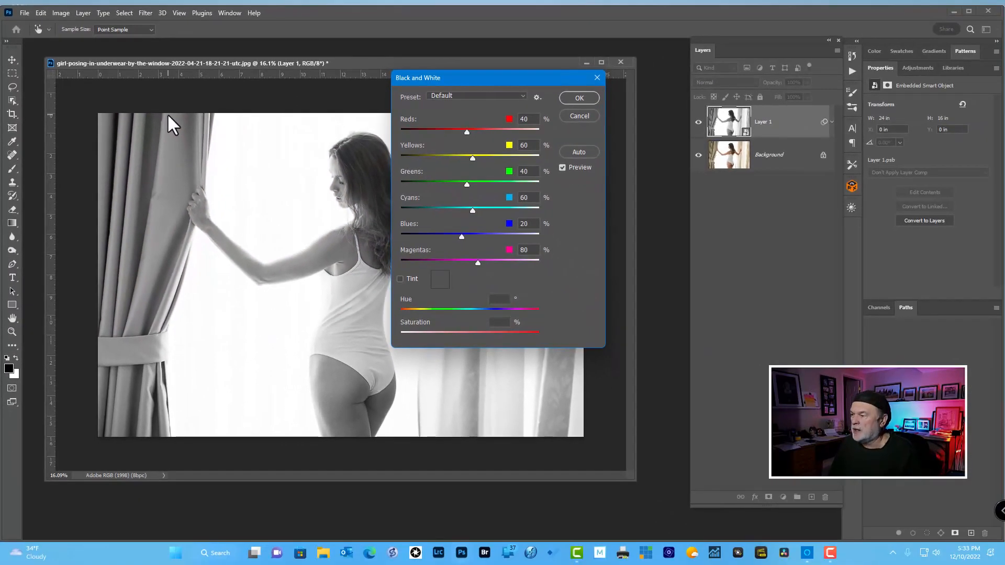
drag(465, 131, 407, 129)
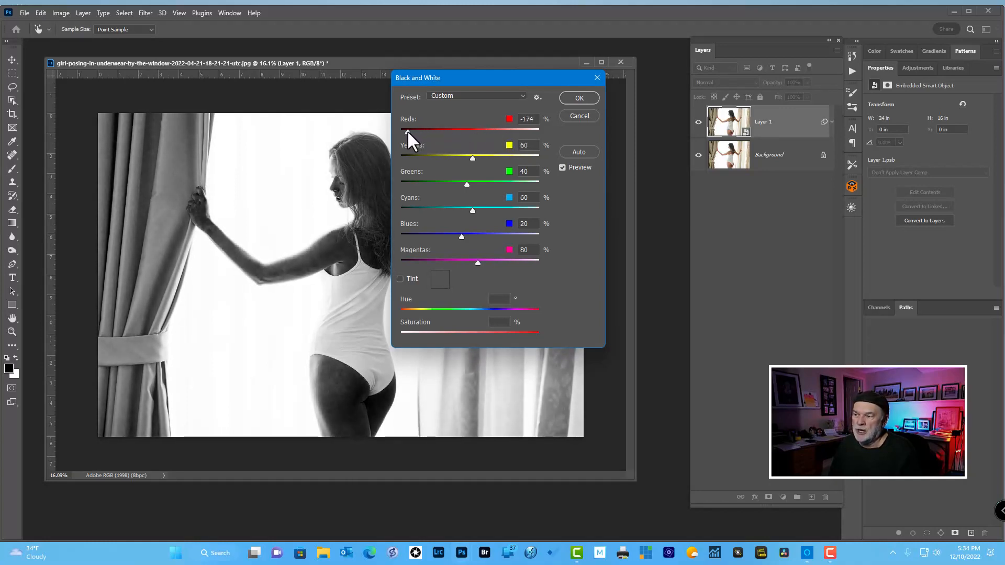
click(573, 97)
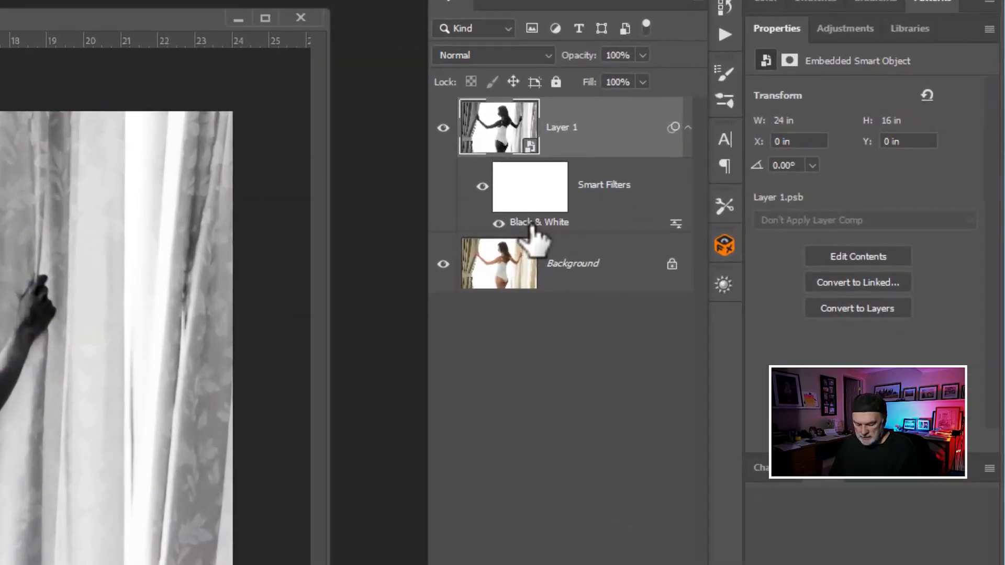
Step: Edit Layer 1's Black & White smart filter, setting Reds to 23% and Yellows to 128%
key(ctrl)
key(ctrl)
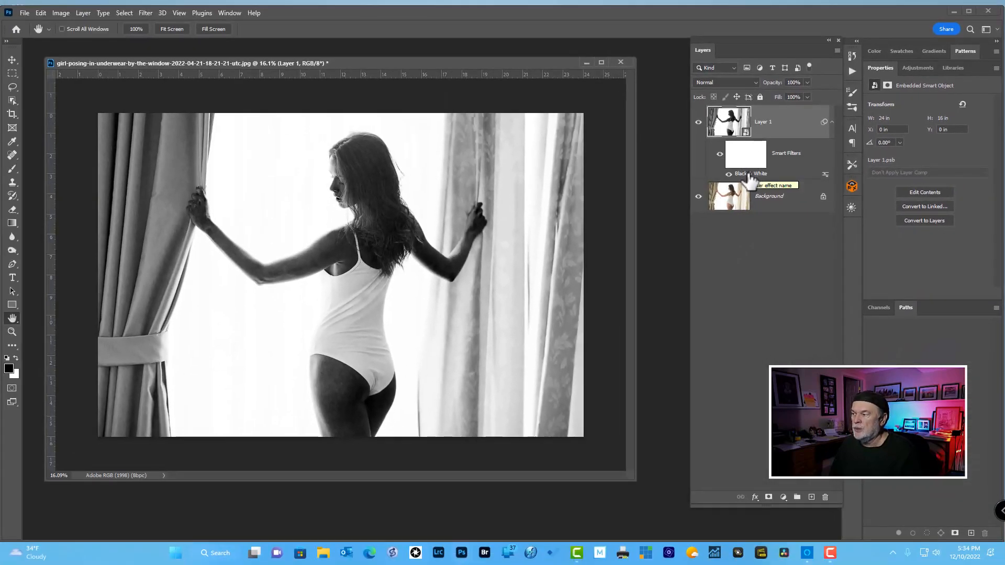
double_click(751, 174)
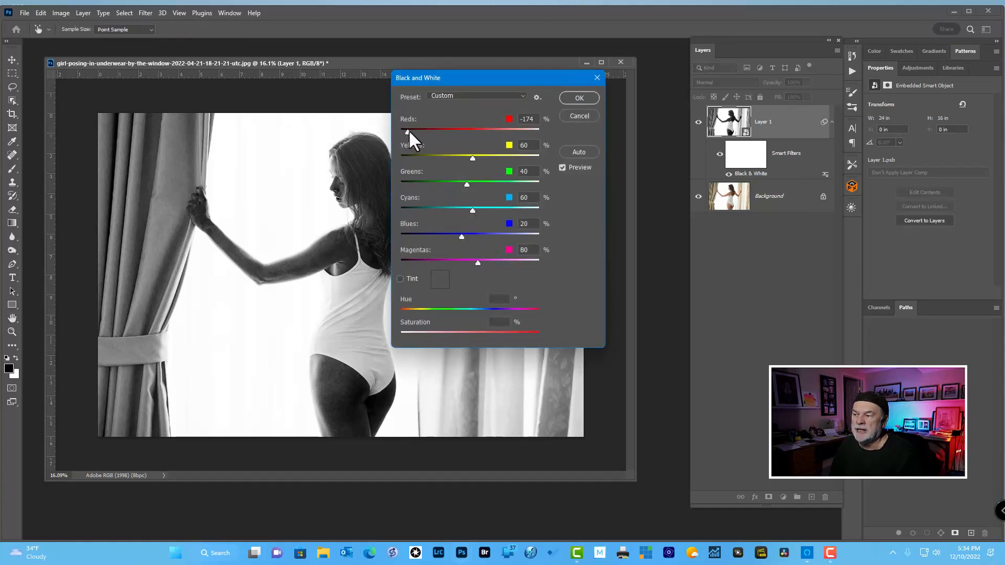
drag(407, 133, 491, 153)
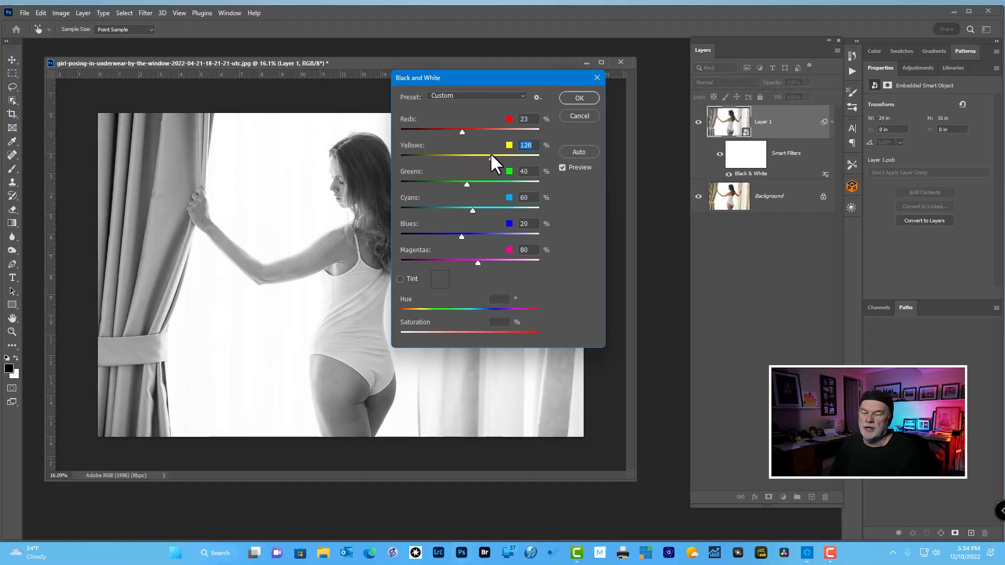
click(579, 99)
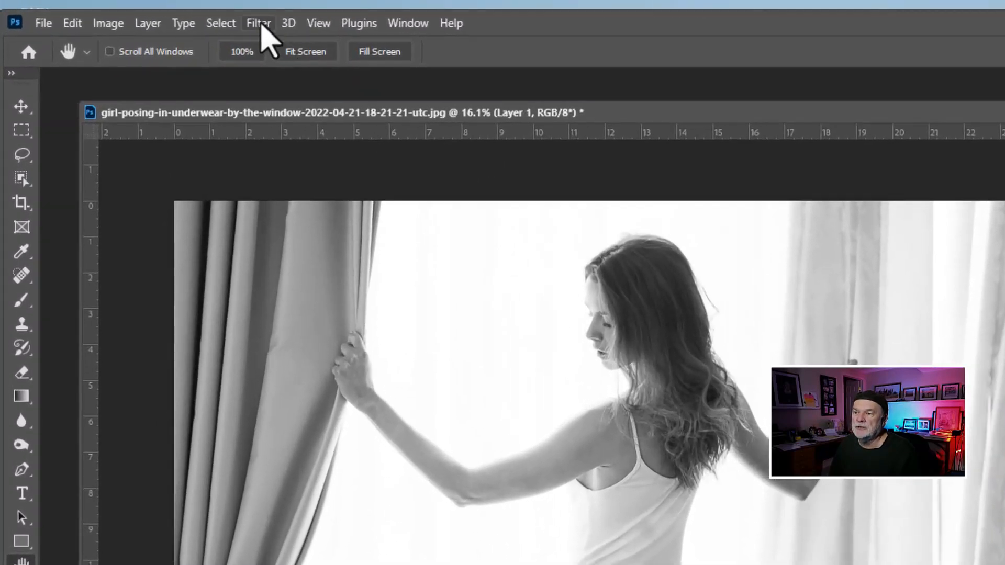
Step: Apply a Gaussian Blur smart filter to Layer 1 with a radius of 176.2 pixels
click(145, 12)
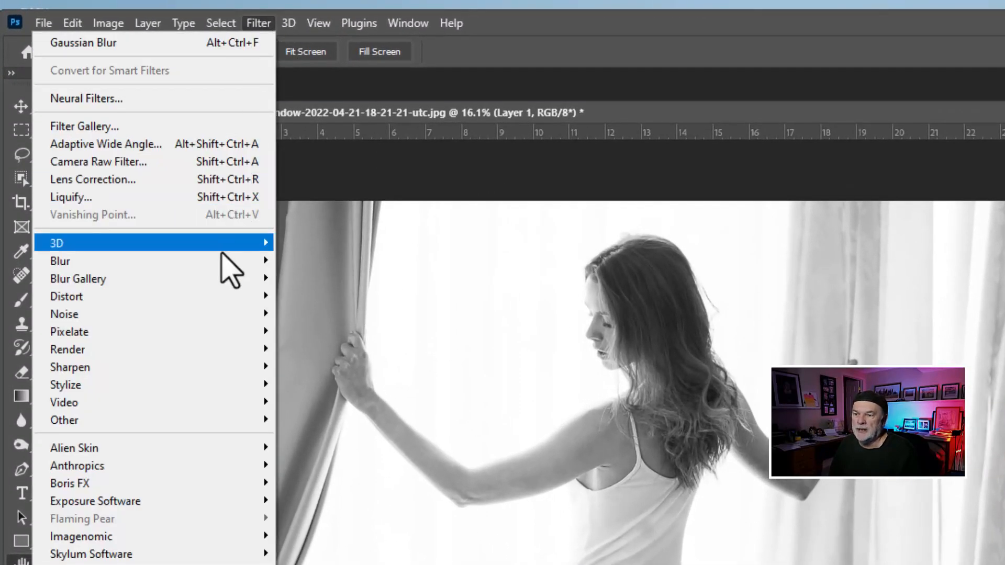
mouse_move(220, 261)
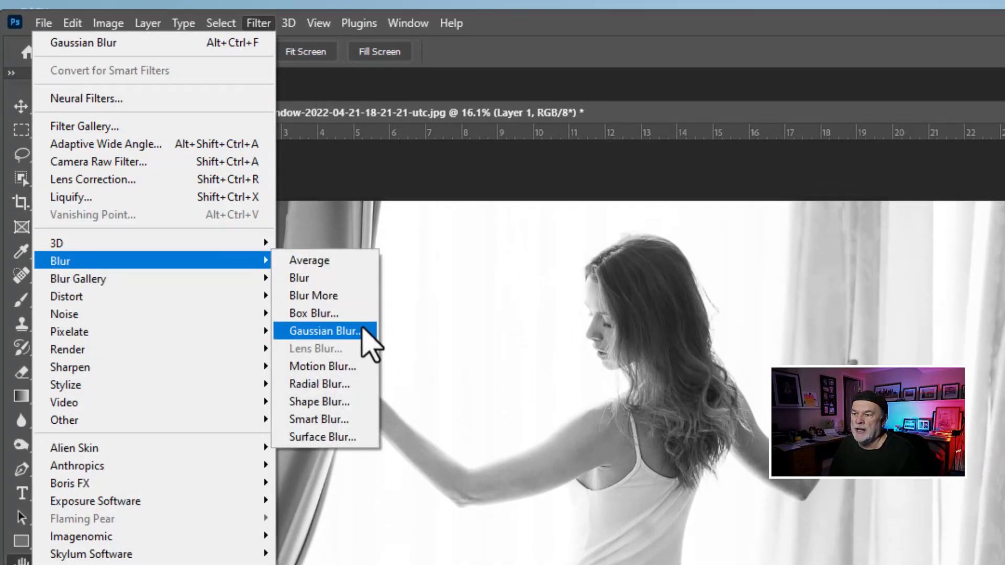
click(360, 332)
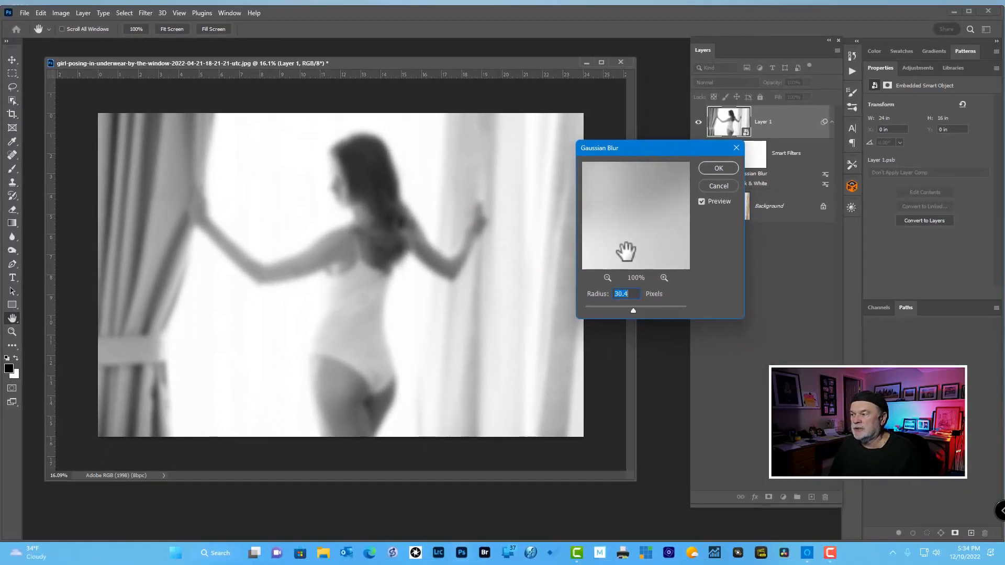
drag(633, 309, 664, 312)
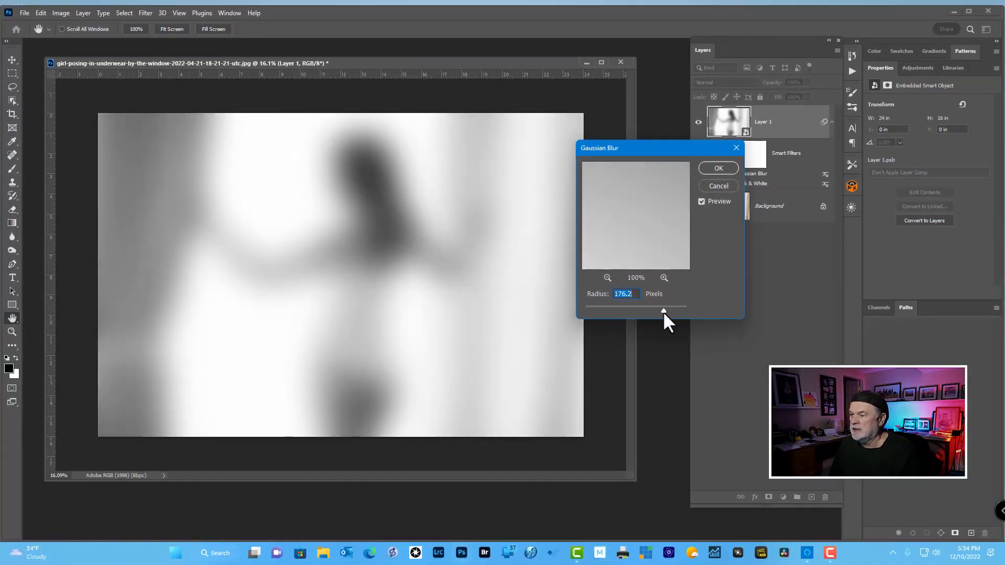
click(719, 168)
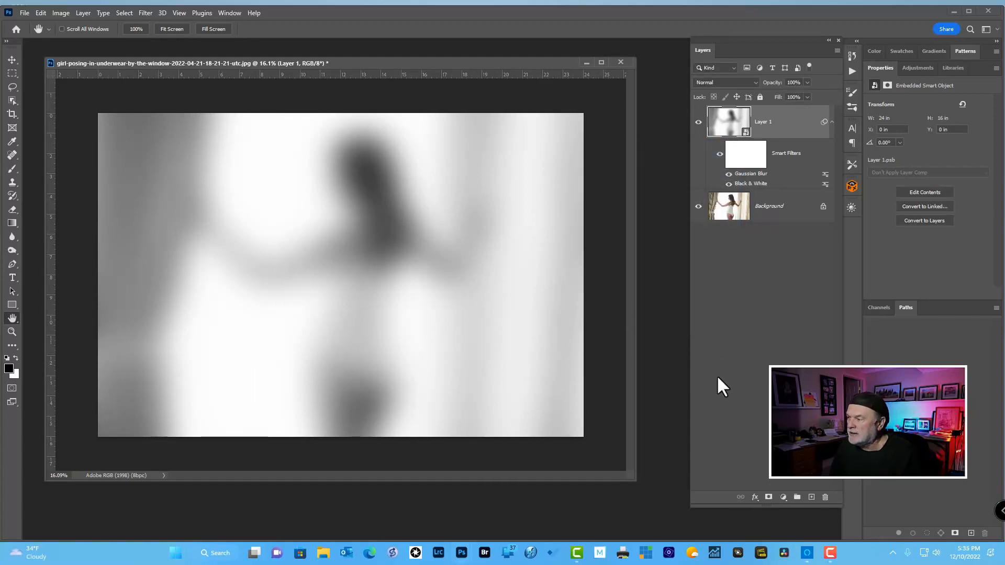
Step: Reduce the radius of Layer 1's Gaussian Blur smart filter to 52.4 pixels
double_click(748, 174)
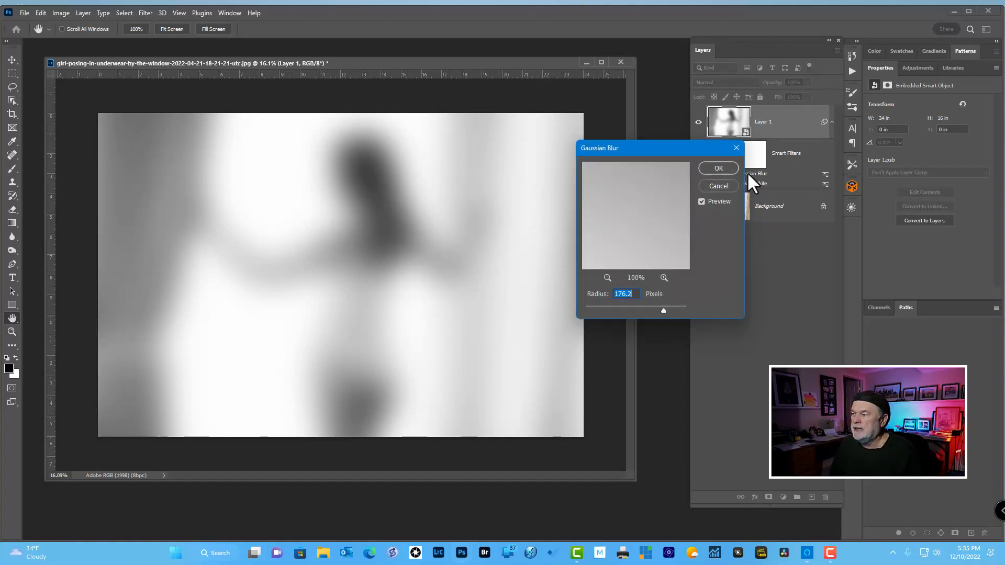
drag(664, 309, 646, 309)
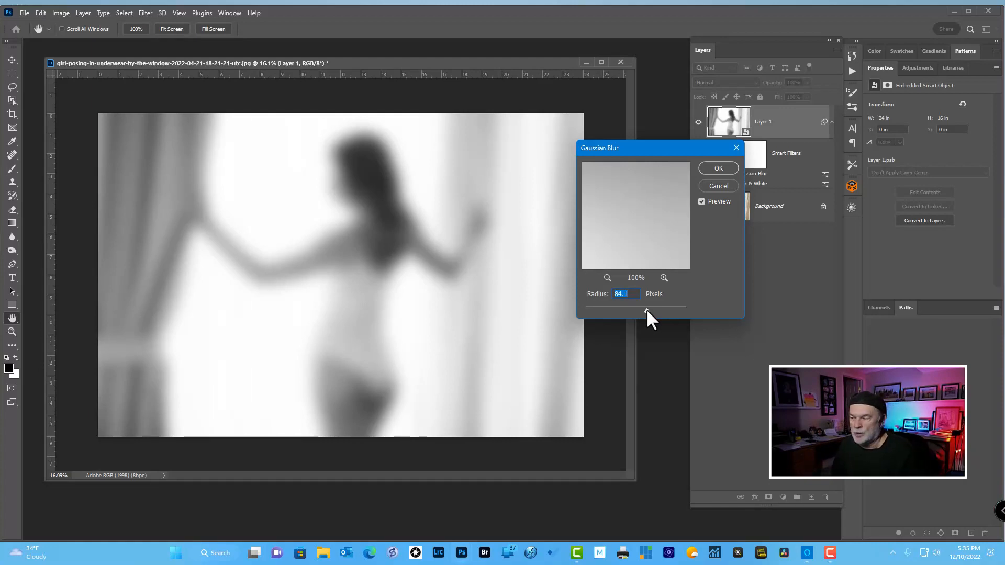
drag(642, 311, 639, 311)
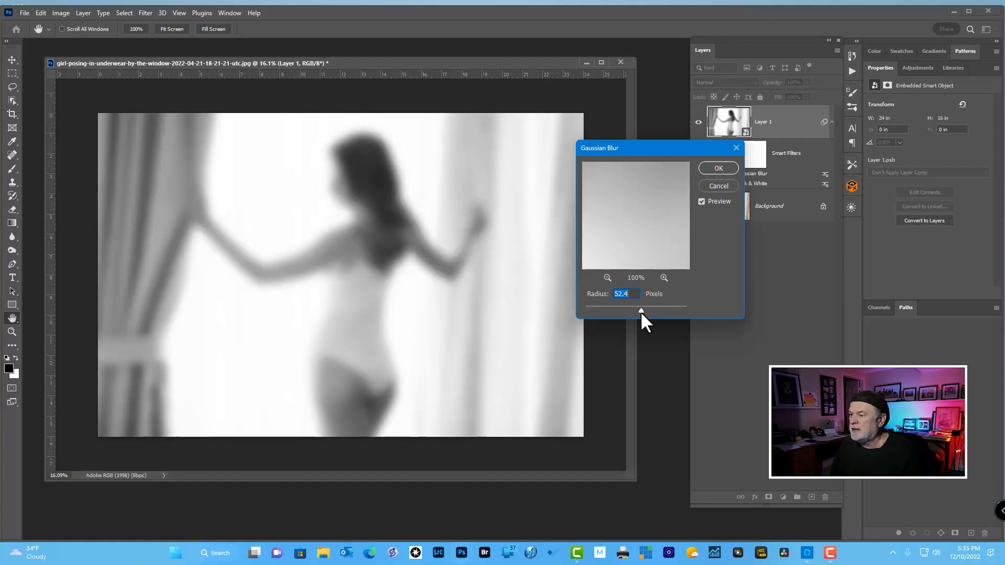
click(720, 167)
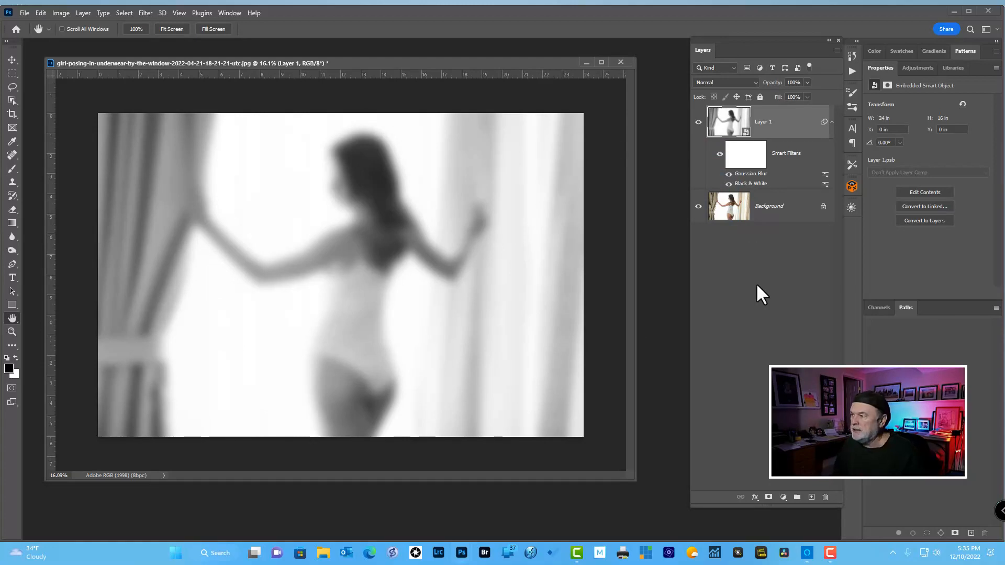
Step: Try the Soft Light blend mode on Layer 1 and toggle the layer's visibility to compare before and after
click(754, 81)
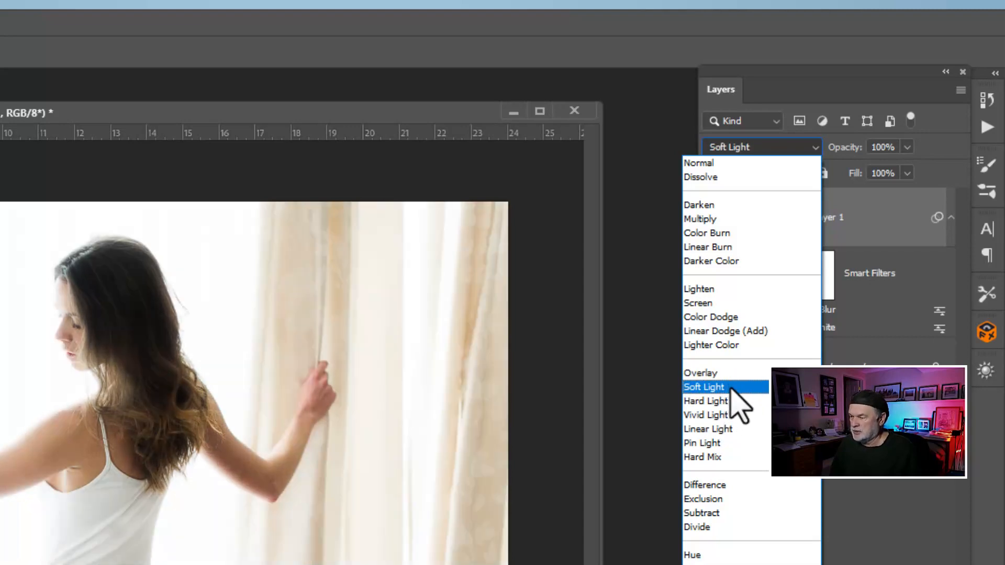
click(733, 390)
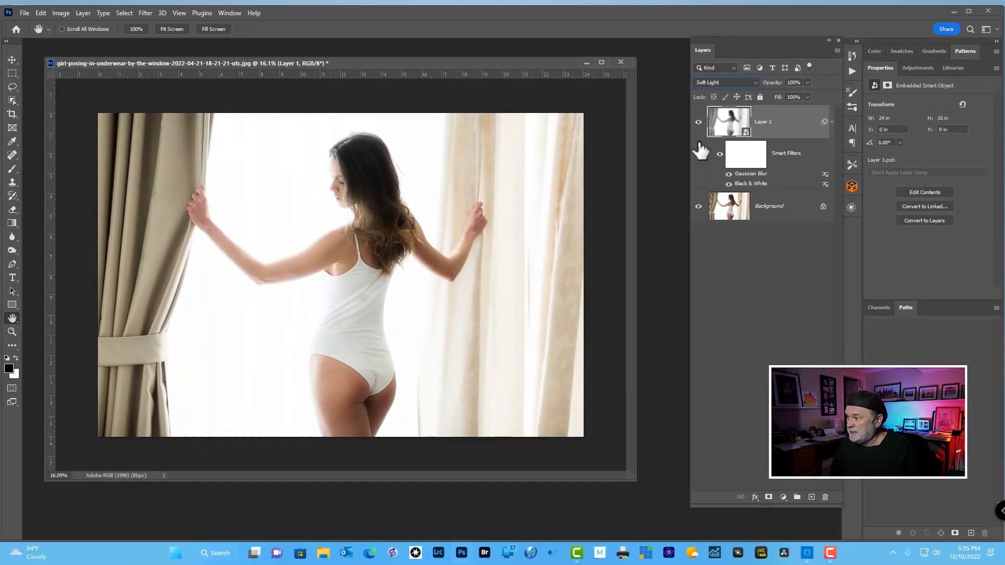
click(699, 122)
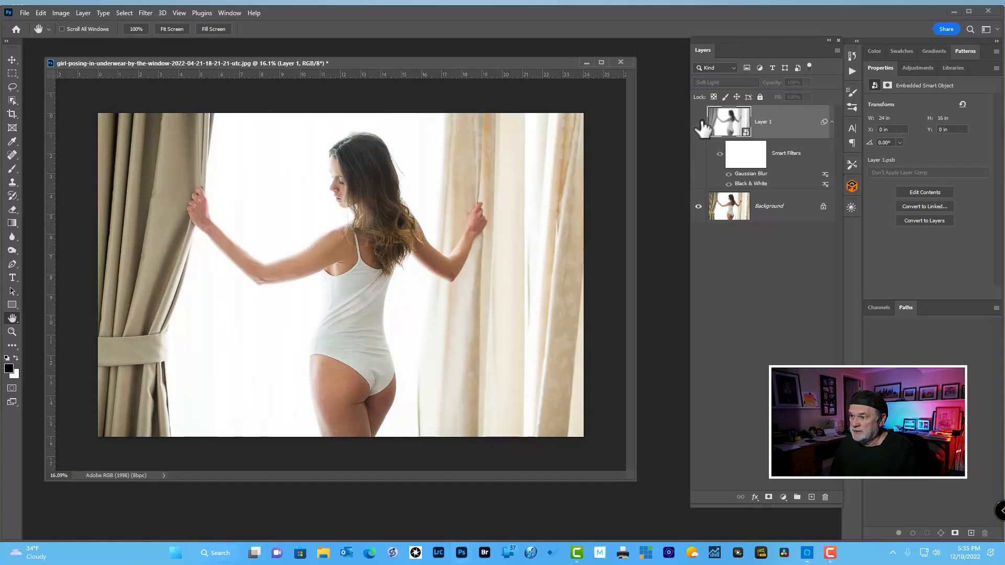
click(699, 122)
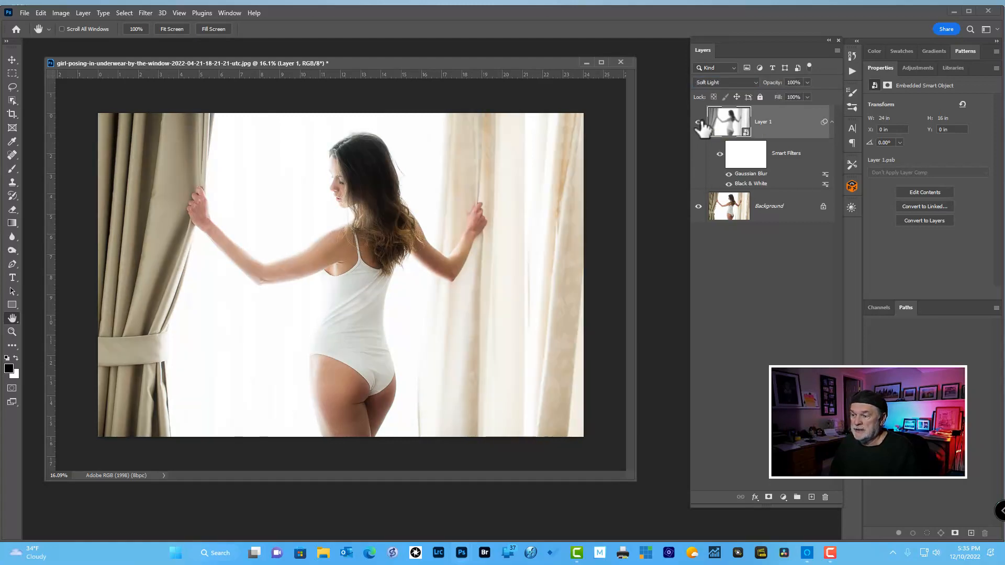
click(699, 122)
click(699, 122)
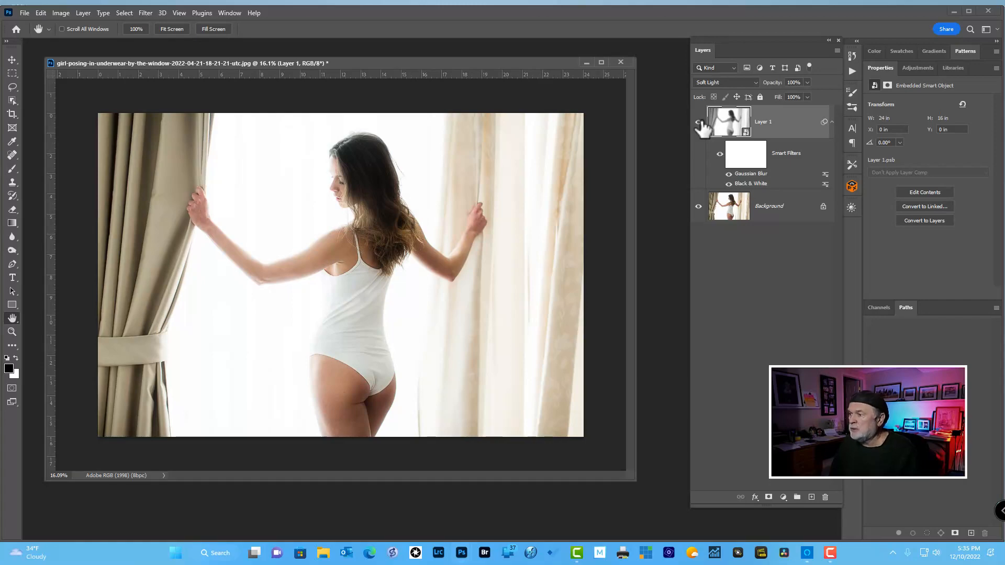
Step: Set Layer 1's blend mode to Screen and toggle its visibility to compare with the original photo
click(738, 83)
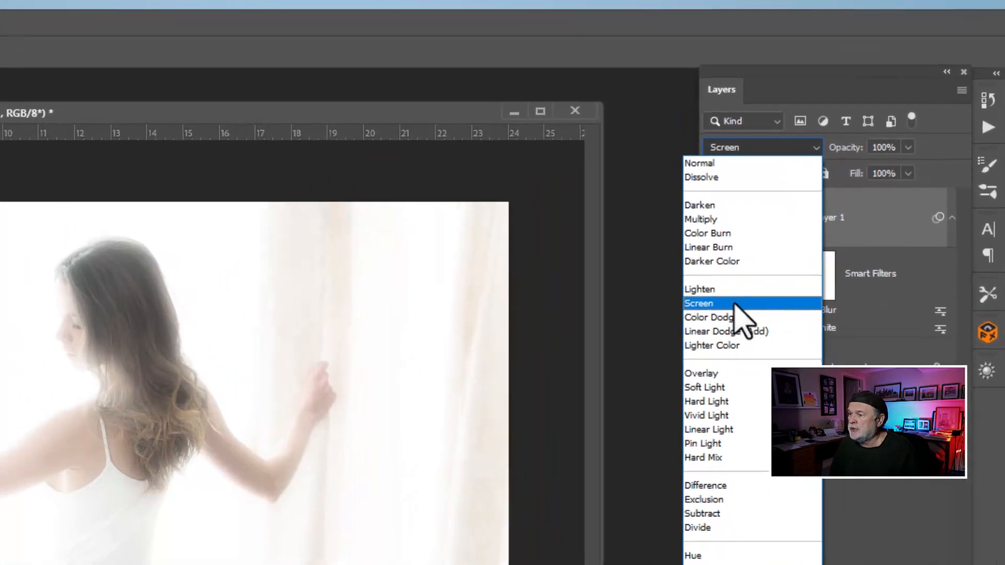
click(735, 307)
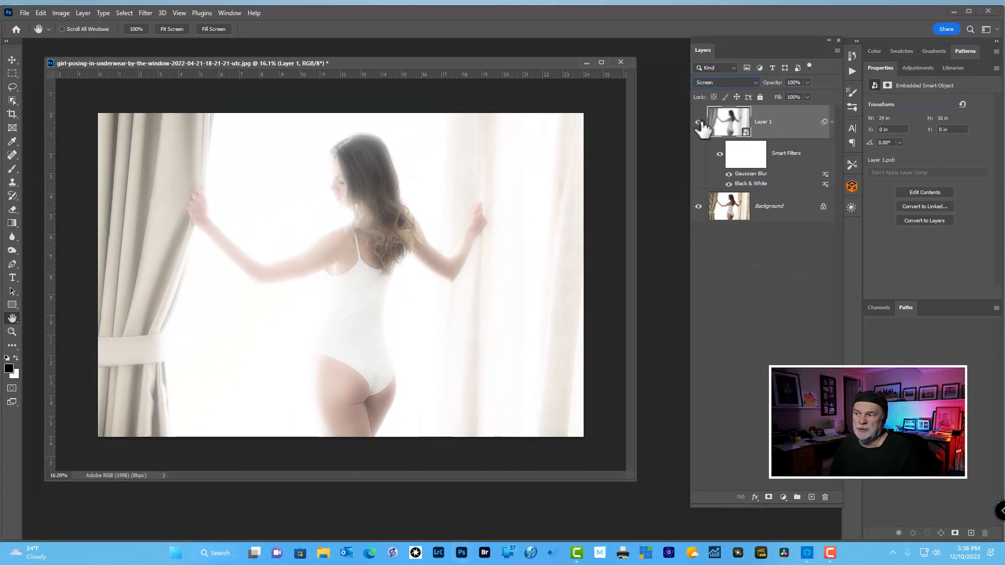
click(699, 122)
click(700, 122)
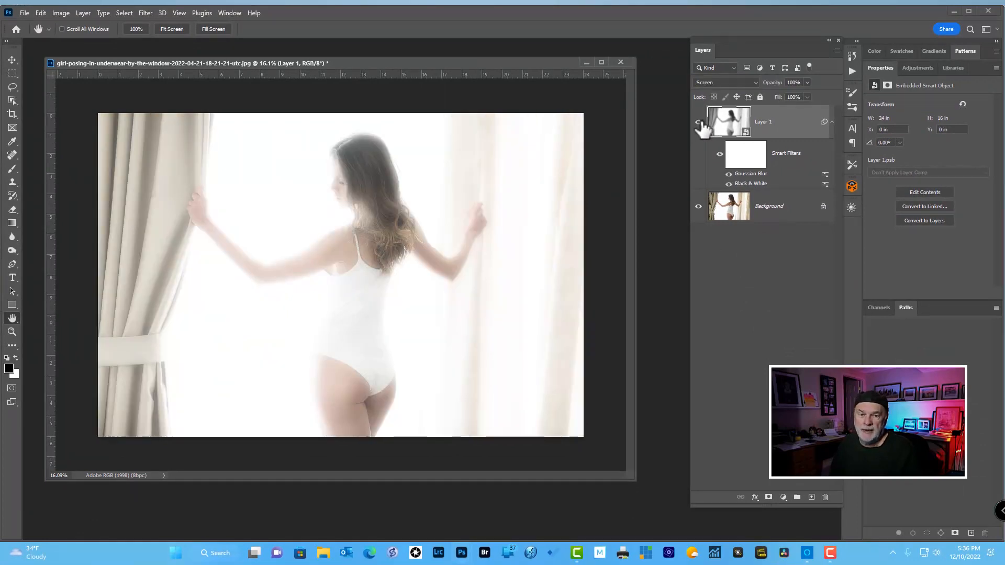
click(699, 123)
click(700, 123)
click(699, 122)
click(700, 123)
Step: Lower Layer 1's opacity to 69% and toggle its visibility to judge the glow
drag(781, 84, 770, 85)
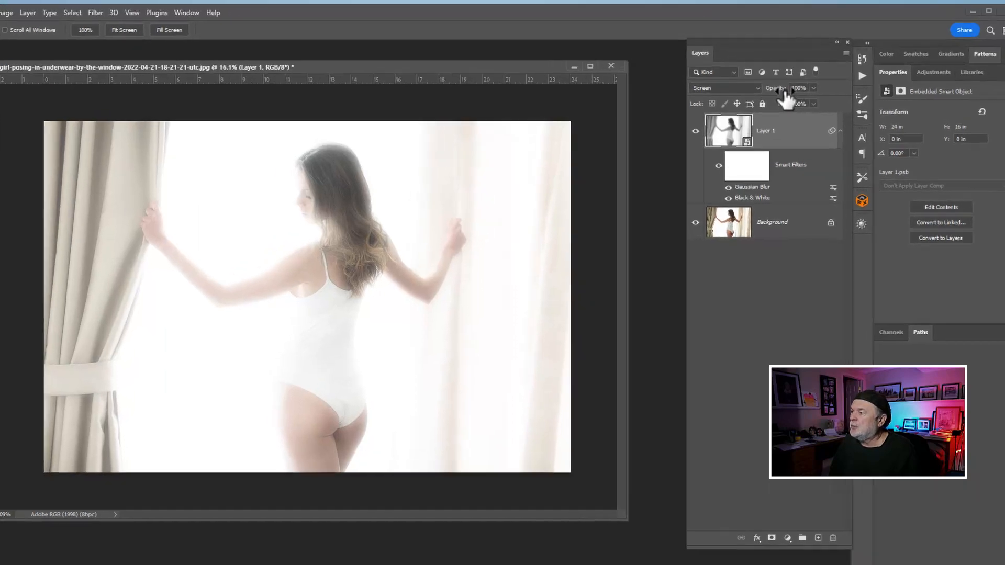
drag(809, 168, 798, 166)
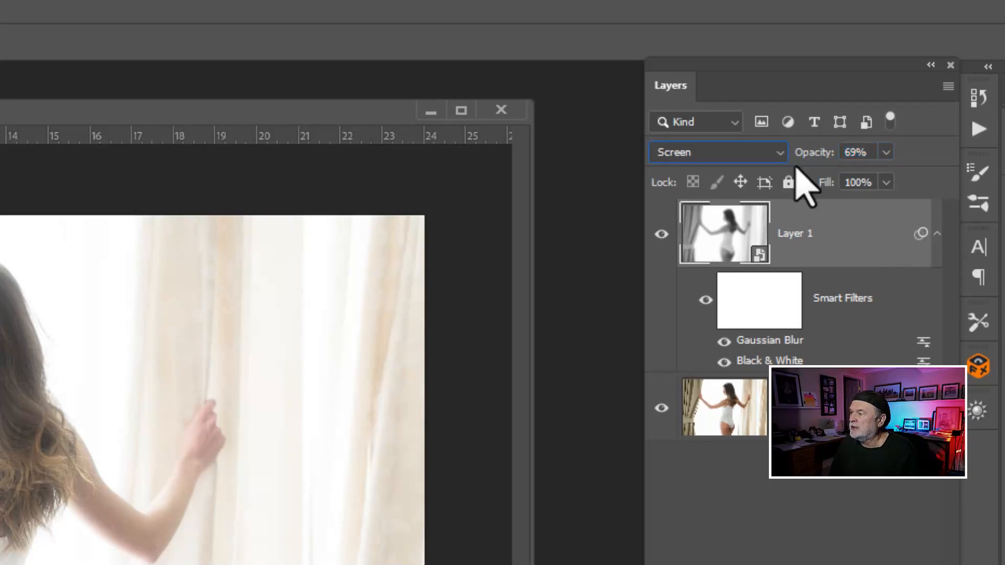
click(661, 235)
click(662, 234)
click(661, 235)
click(661, 234)
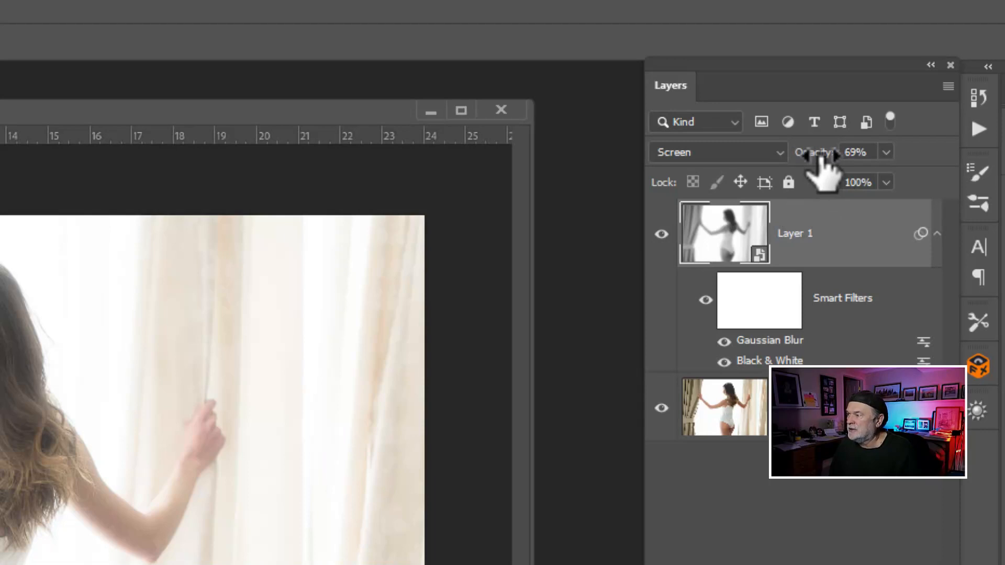
Step: Set Layer 1's opacity to 55% and compare the image with the layer hidden and shown
drag(821, 157, 805, 160)
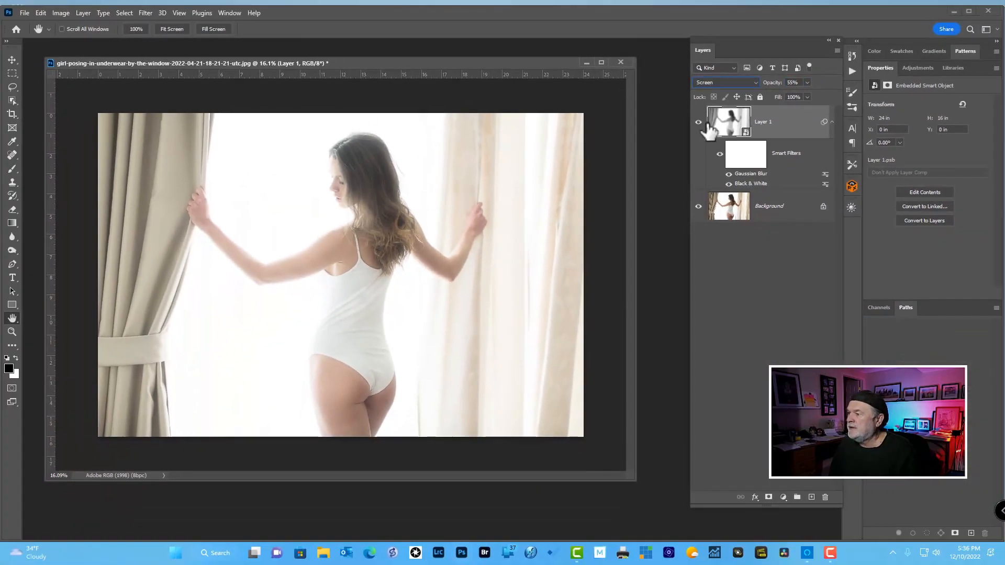
click(699, 122)
click(699, 122)
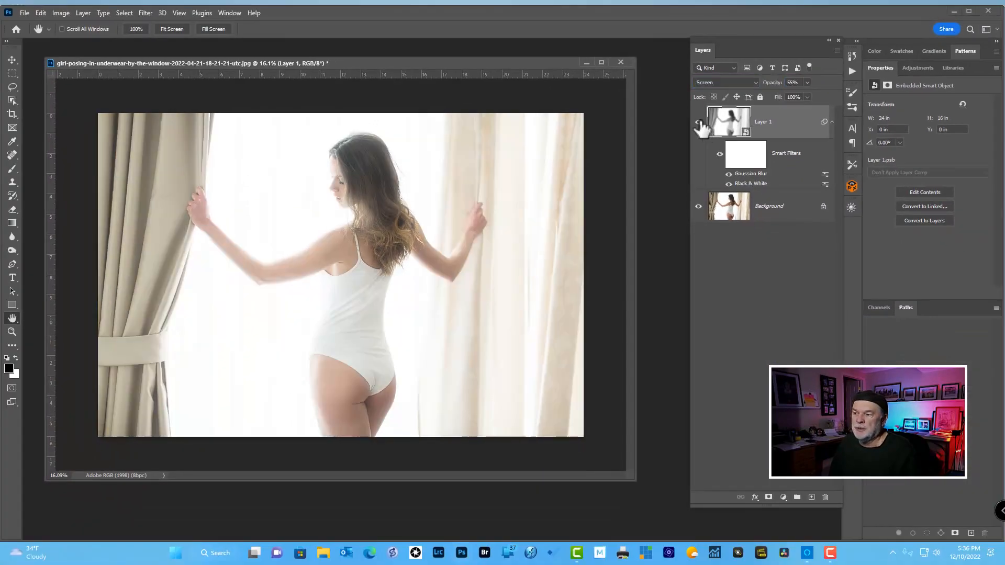
click(699, 122)
click(699, 122)
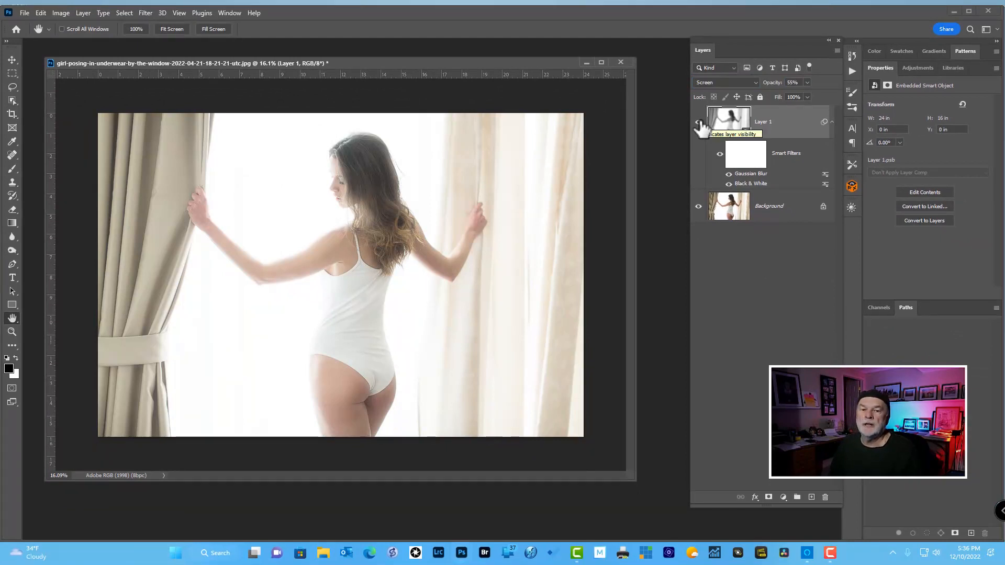
click(699, 122)
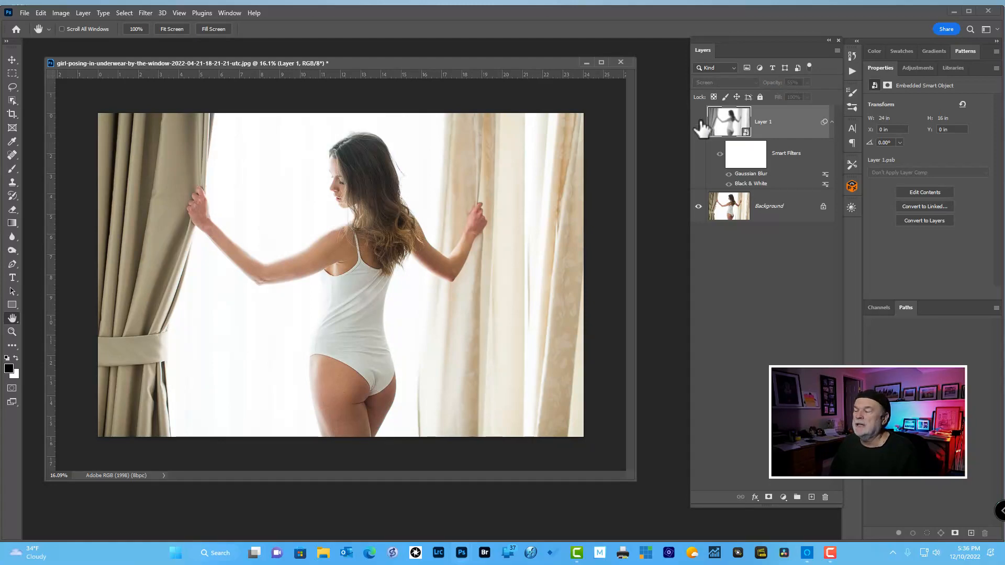
click(699, 122)
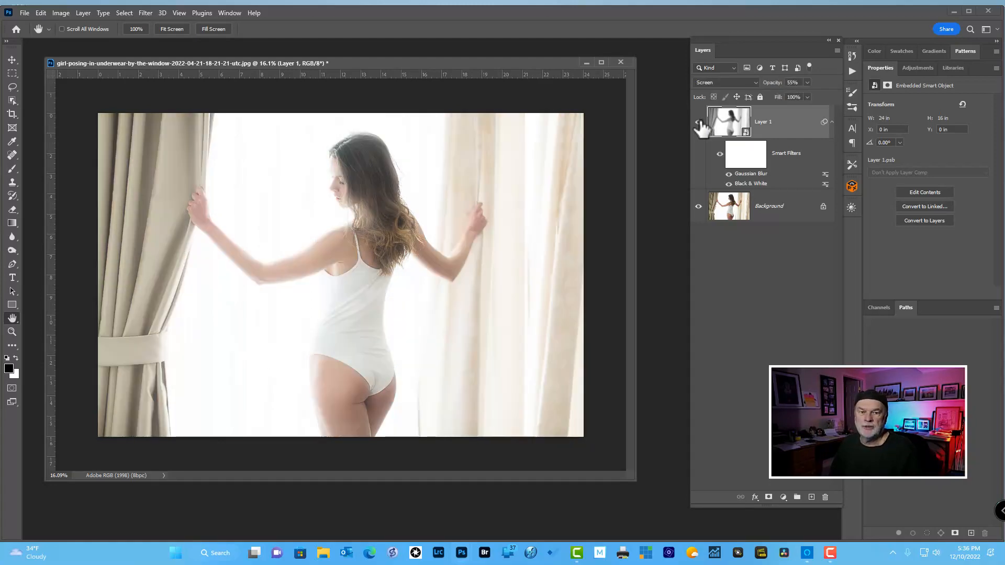